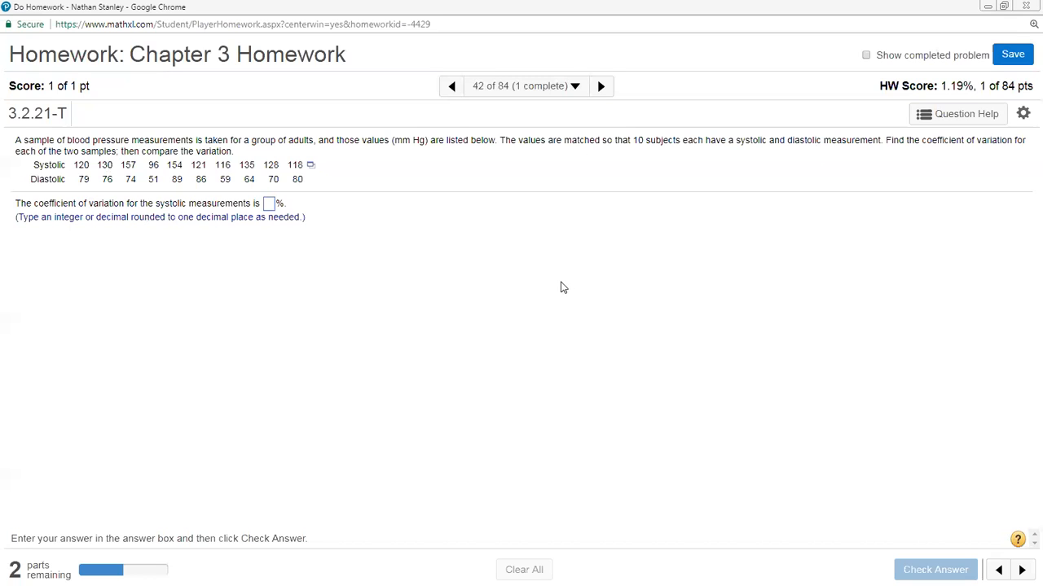
# Open the blood pressure data set in StatCrunch and set up column summary statistics for Systolic and Diastolic
pyautogui.click(312, 169)
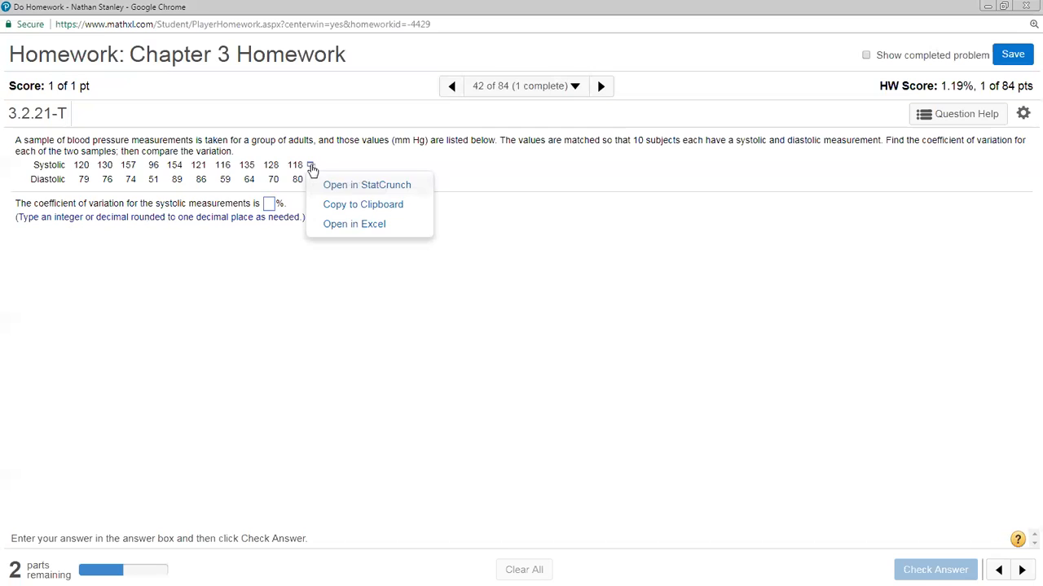
pyautogui.click(347, 191)
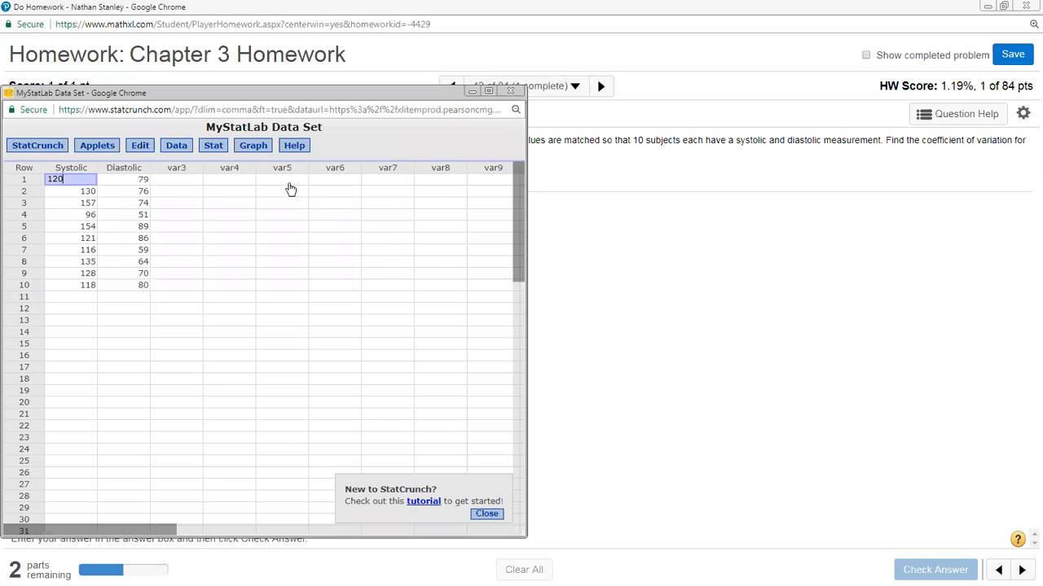
pyautogui.click(215, 147)
pyautogui.moveTo(232, 181)
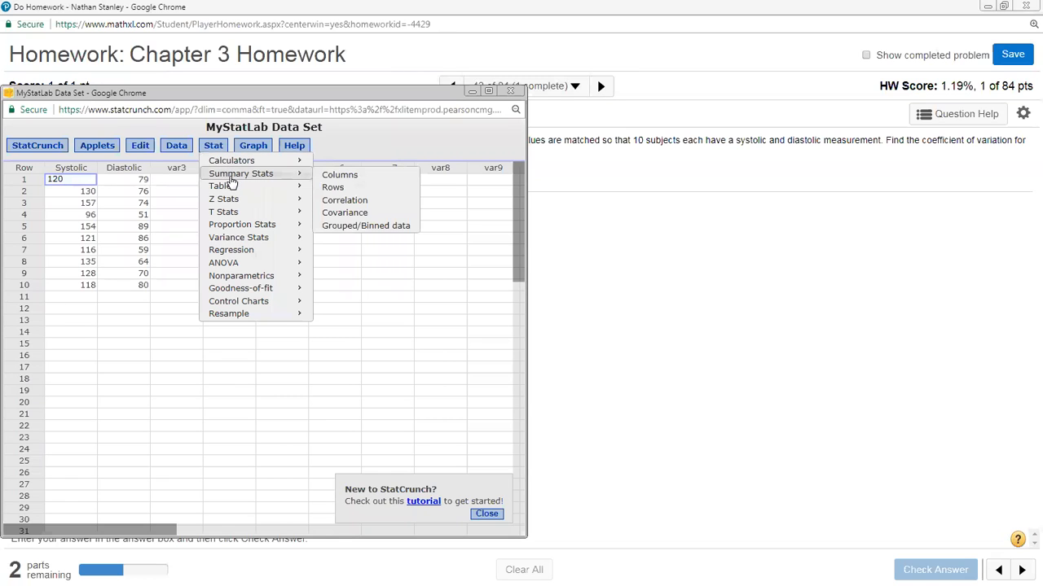
pyautogui.click(341, 181)
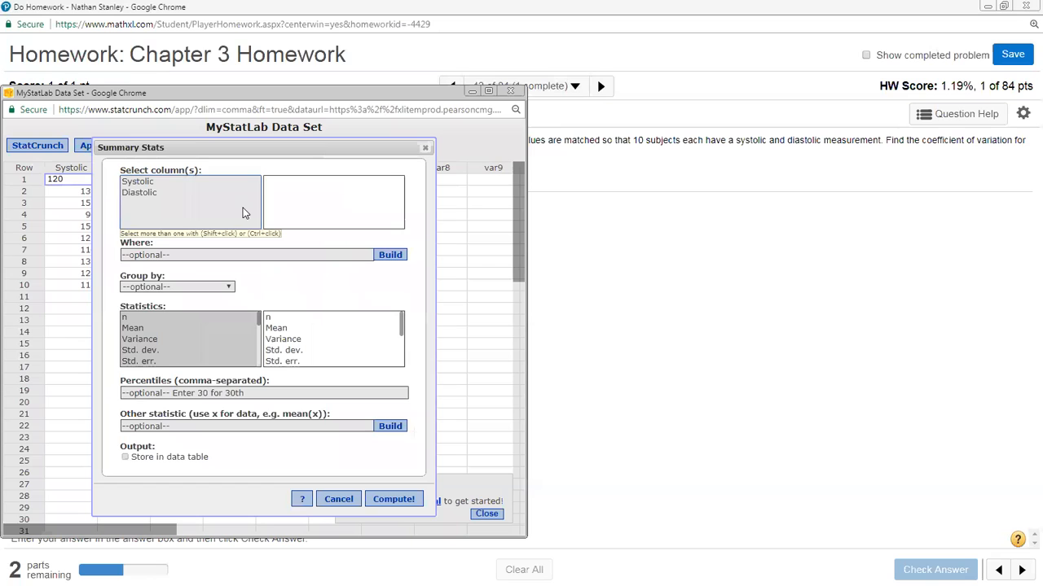
pyautogui.click(145, 181)
pyautogui.keyDown('shift'); pyautogui.click(146, 192); pyautogui.keyUp('shift')
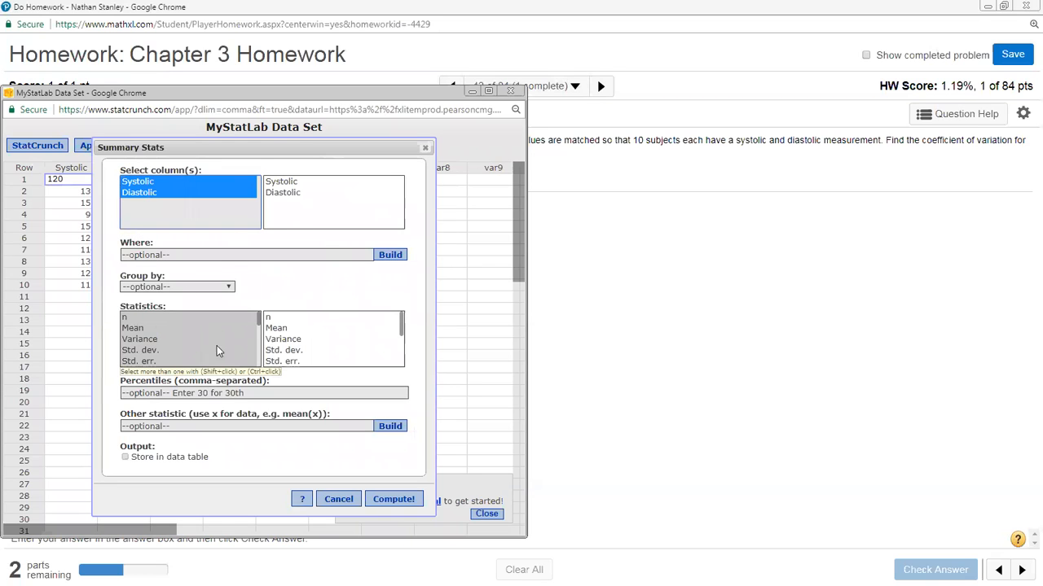
# Add the coefficient of variation to the selected statistics and compute the summary
pyautogui.moveTo(258, 321); pyautogui.dragTo(249, 342)
pyautogui.scroll(-3, 248, 342)
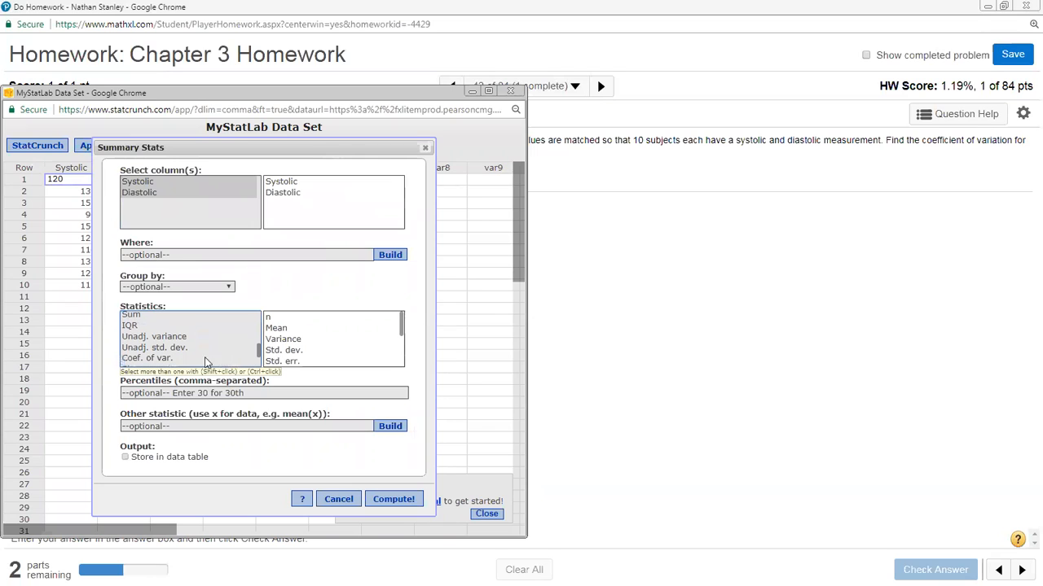
pyautogui.click(160, 360)
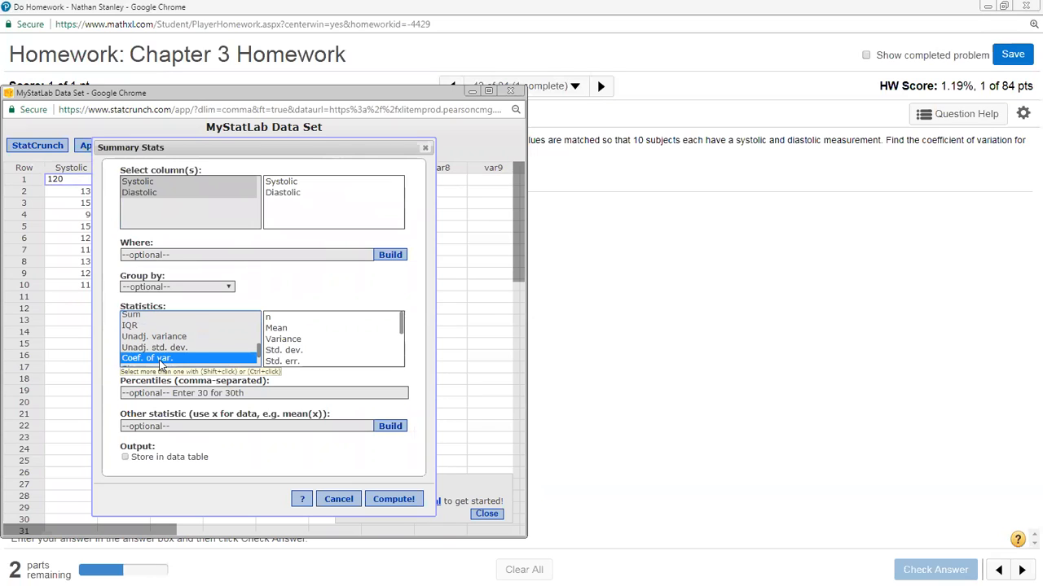
pyautogui.moveTo(403, 329); pyautogui.dragTo(402, 371)
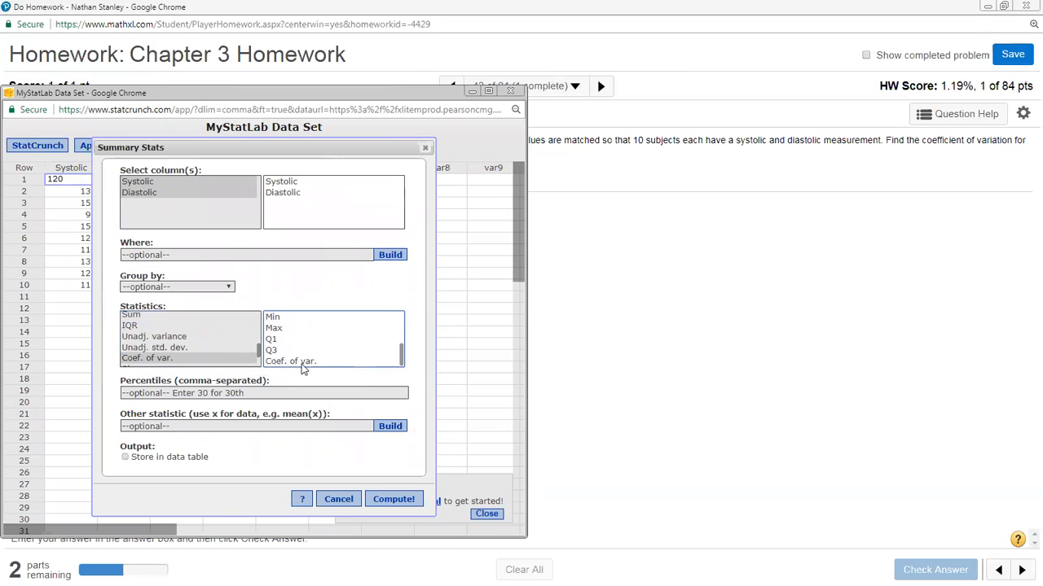
pyautogui.click(402, 501)
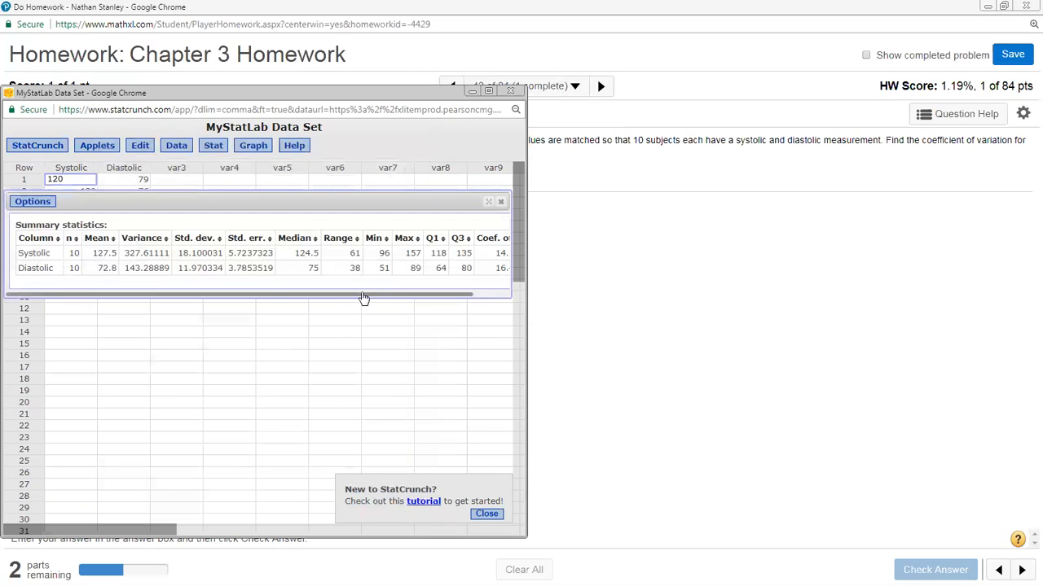
# Shrink the homework window and place the StatCrunch window beside it, with the Coef. of var. column of the results in view
pyautogui.hscroll(2, 256, 302)
pyautogui.hscroll(-2, 279, 302)
pyautogui.hscroll(2, 326, 304)
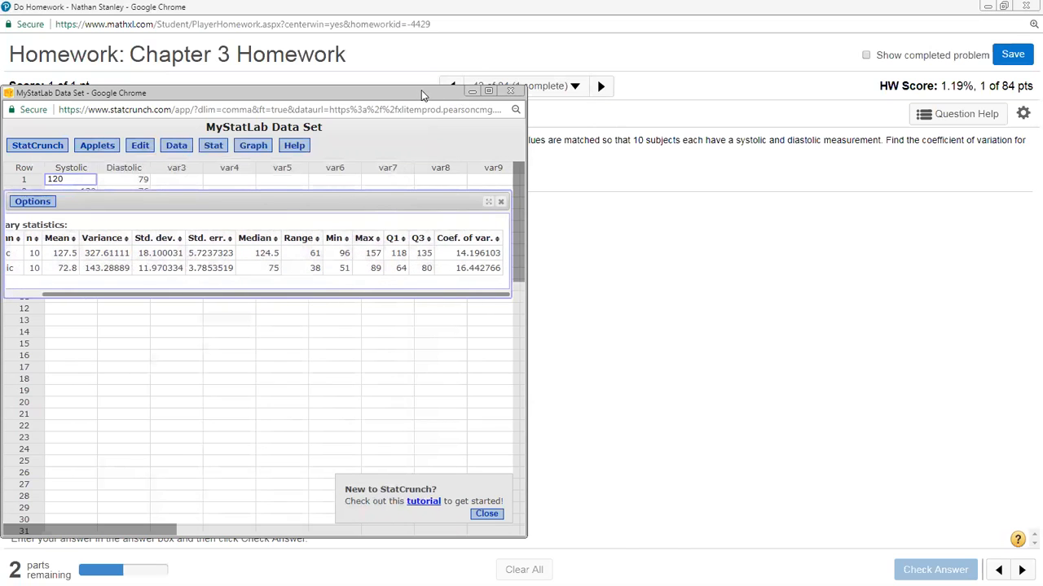
pyautogui.moveTo(422, 95); pyautogui.dragTo(791, 187)
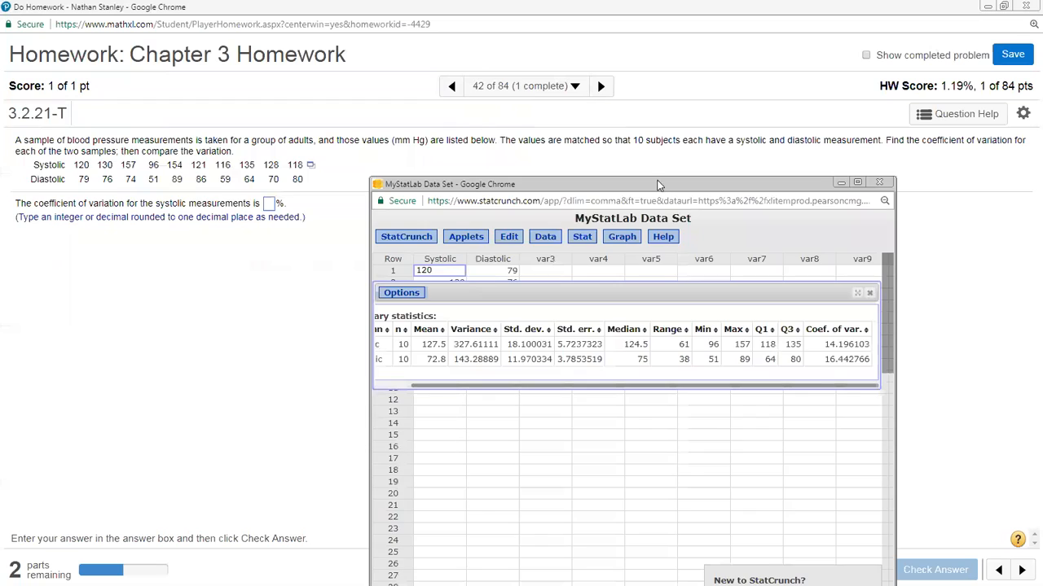
pyautogui.click(1003, 7)
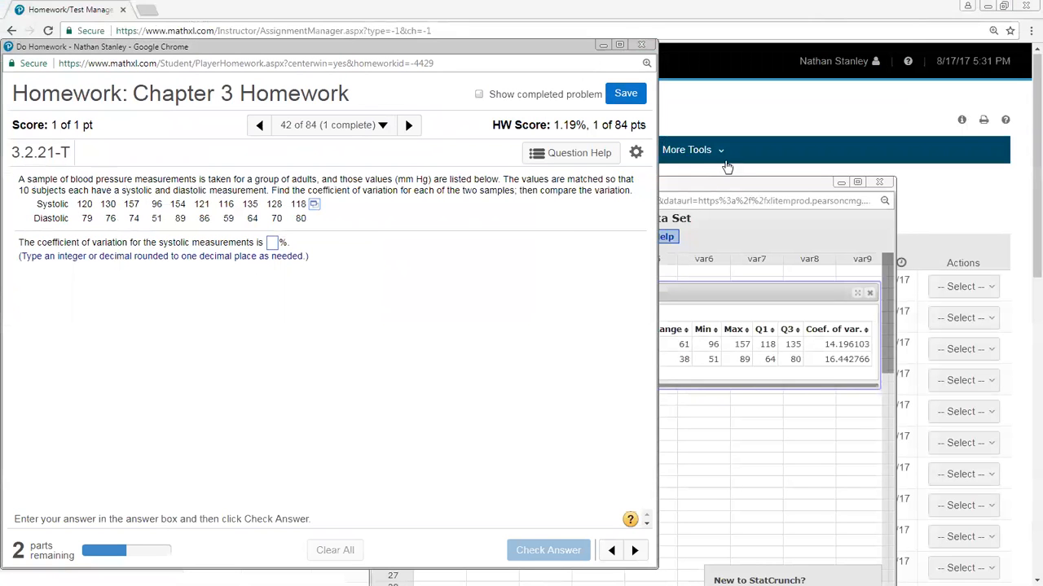
pyautogui.click(720, 188)
pyautogui.moveTo(720, 189); pyautogui.dragTo(804, 95)
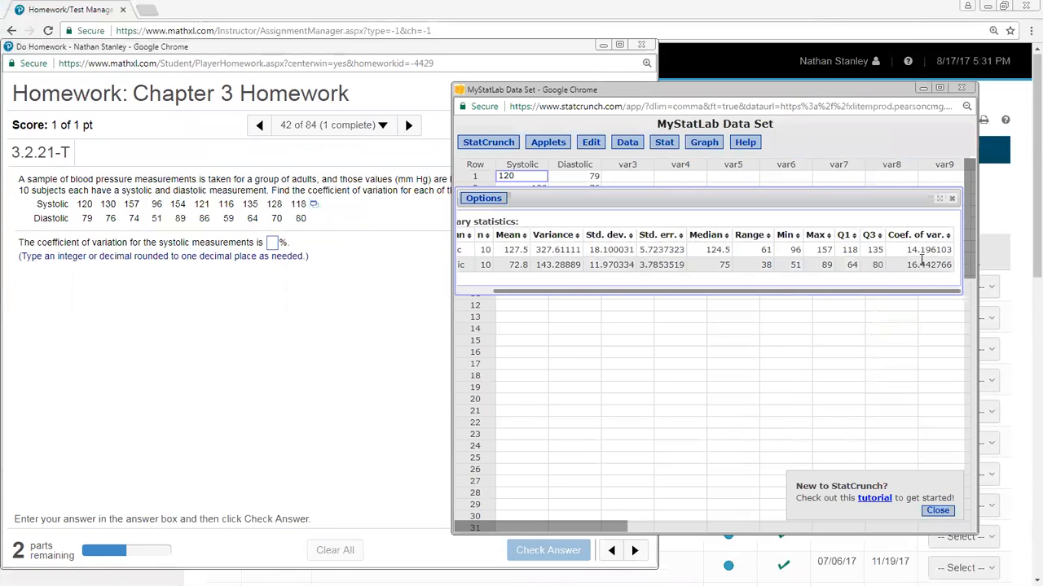
pyautogui.moveTo(605, 291); pyautogui.dragTo(571, 291)
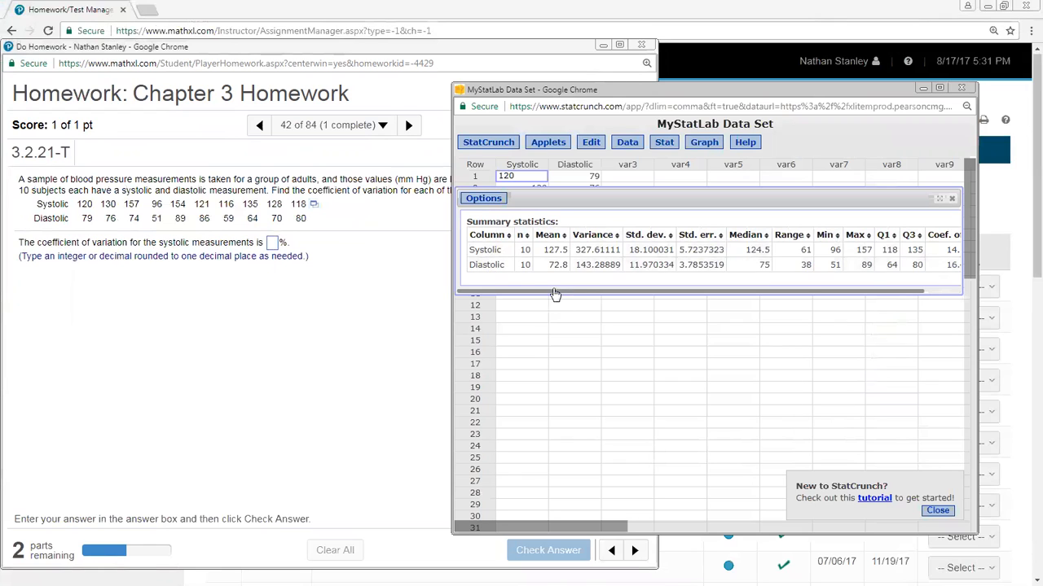
pyautogui.moveTo(661, 292); pyautogui.dragTo(808, 295)
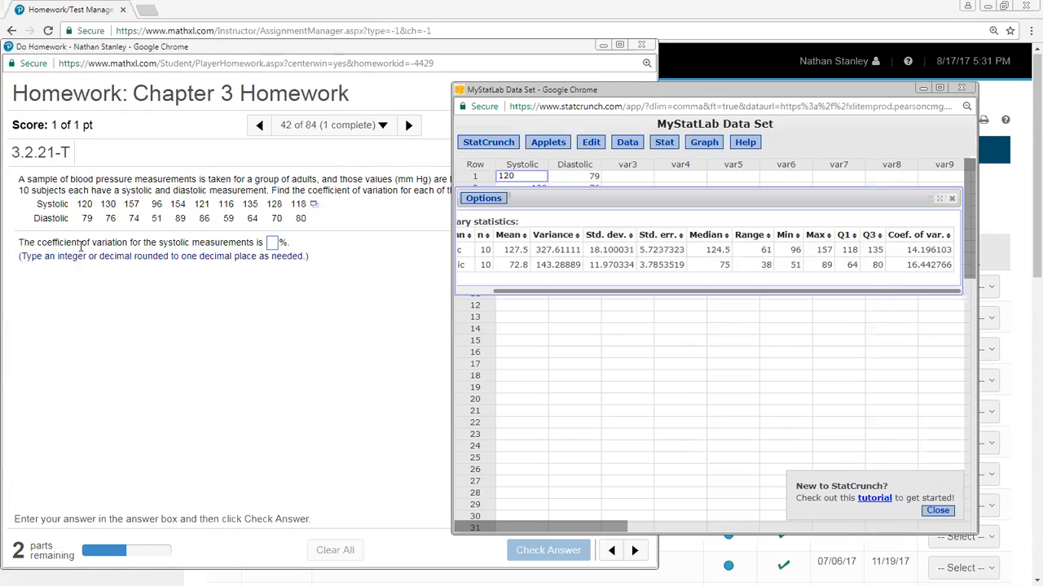
# Answer the systolic coefficient of variation with 14.2%, check it and continue to the next part
pyautogui.click(272, 244)
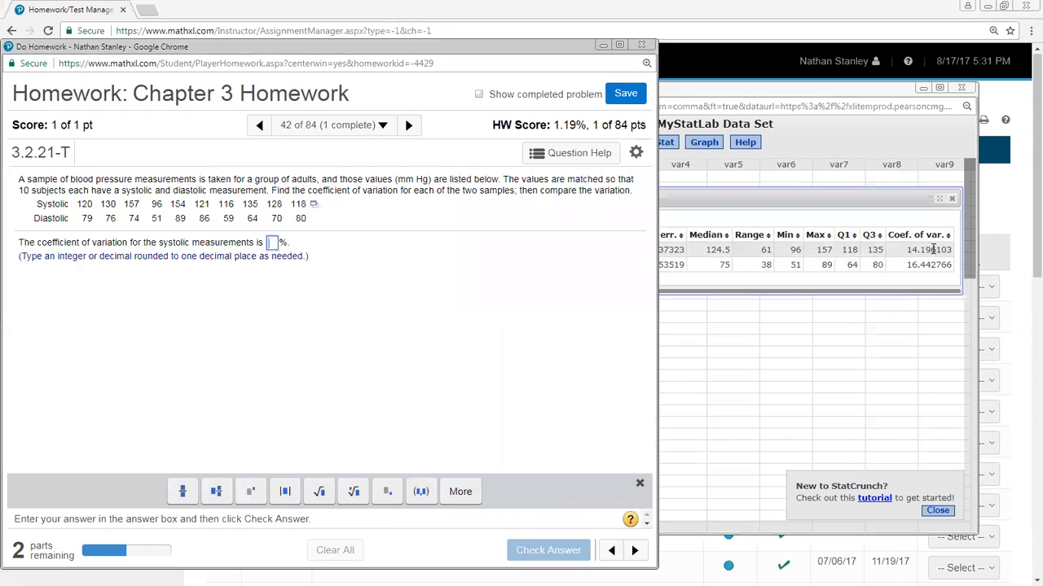
pyautogui.write('14.2')
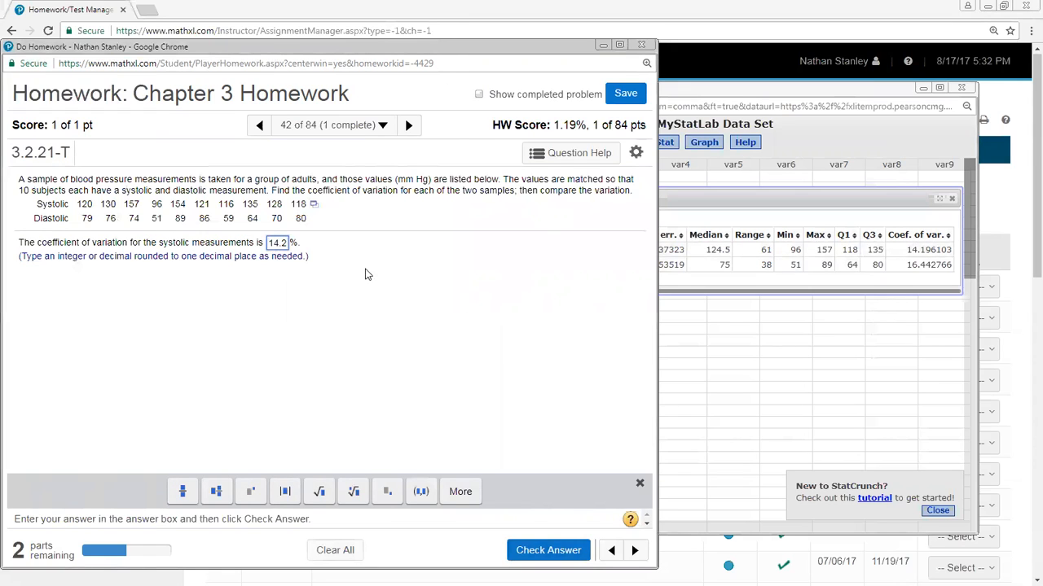
pyautogui.click(568, 551)
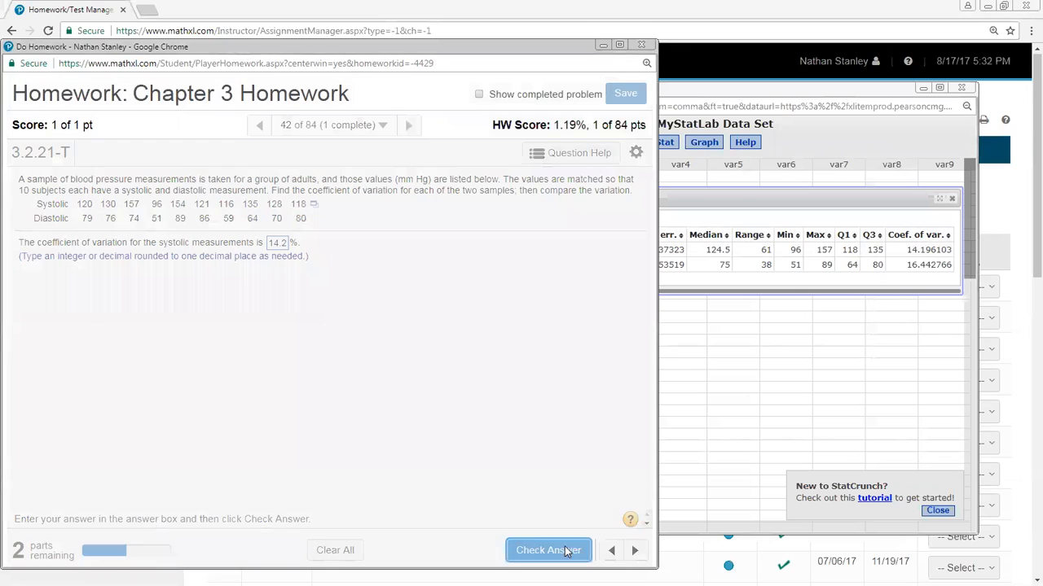
pyautogui.click(331, 380)
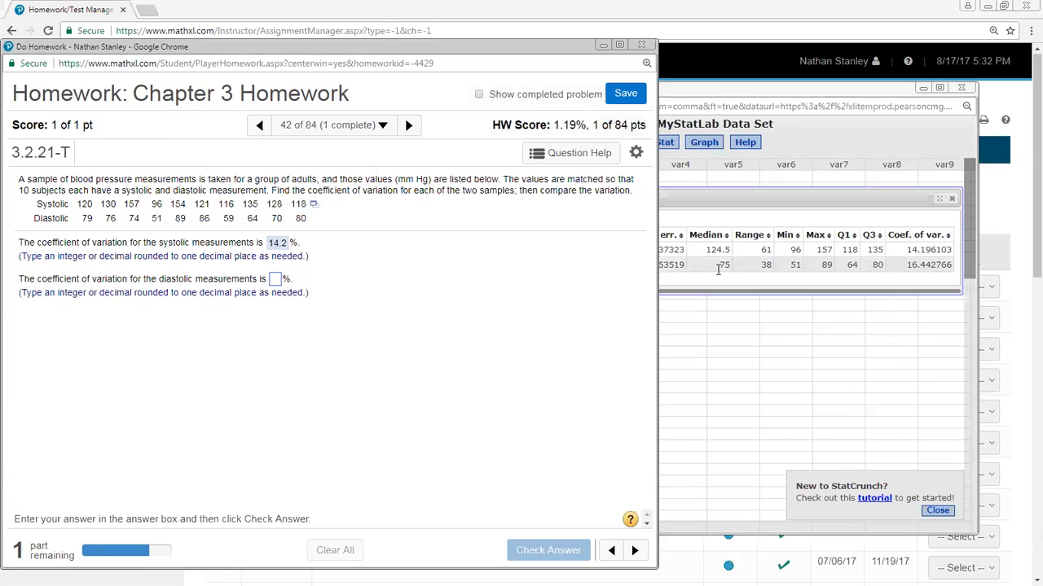
# Answer the diastolic coefficient of variation with 16.4%, check it and continue to the comparison part
pyautogui.click(275, 279)
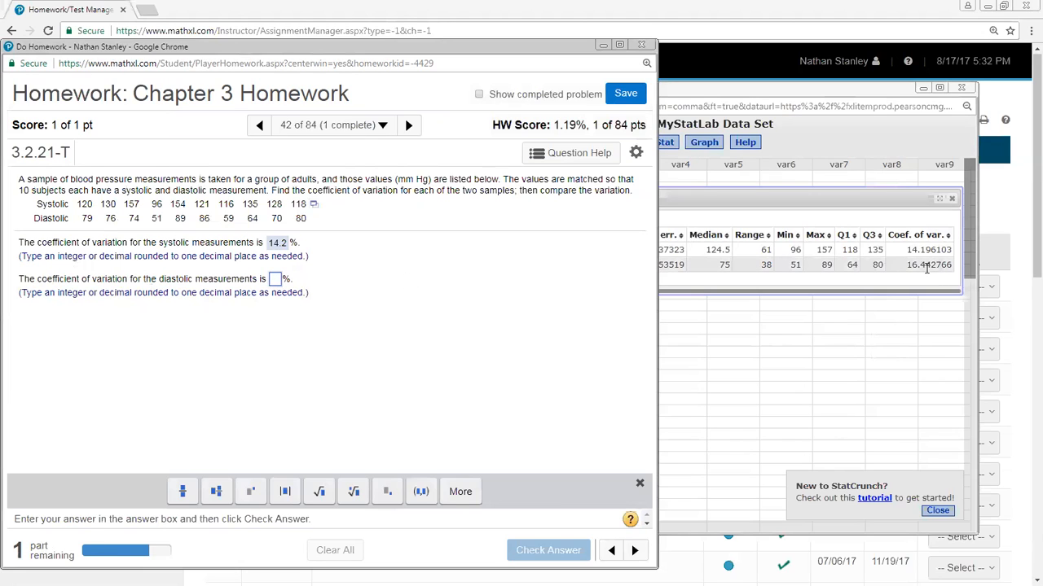
pyautogui.write('16.4')
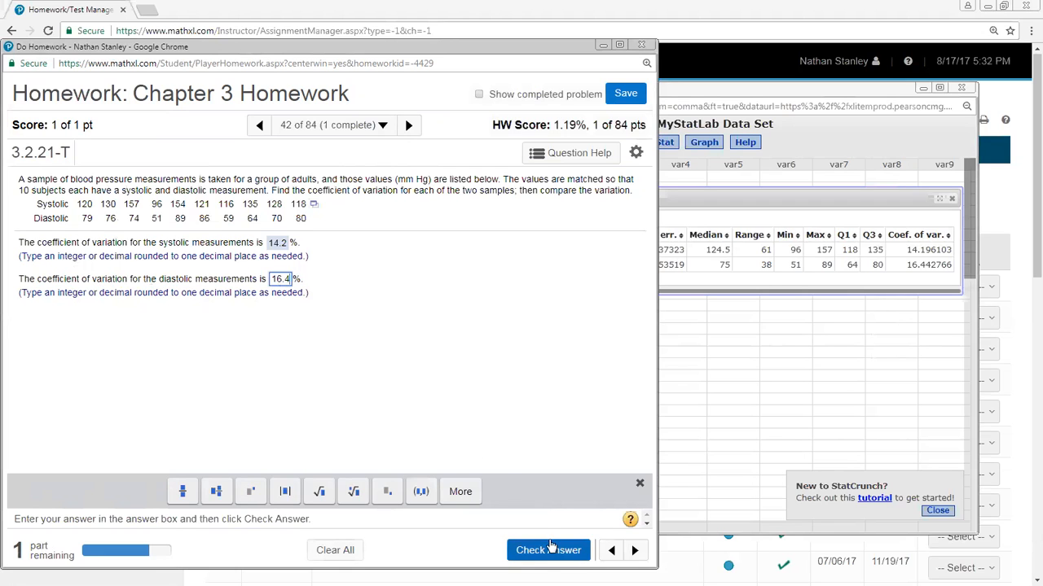
pyautogui.click(550, 548)
pyautogui.click(323, 379)
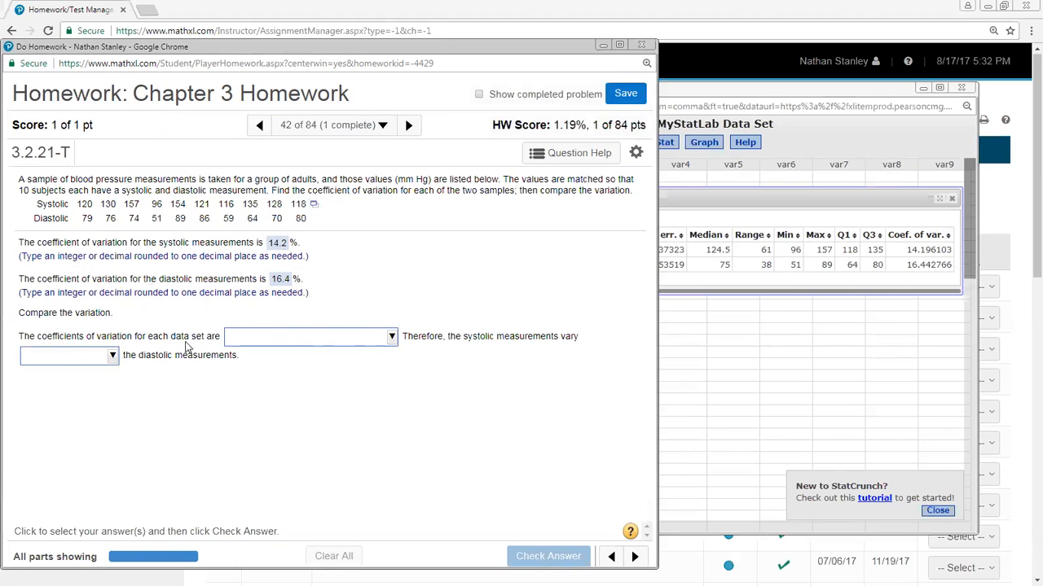
# Complete the comparison with "within 5 percentage points of each other" and "about the same as", check it and go to the next question
pyautogui.click(347, 340)
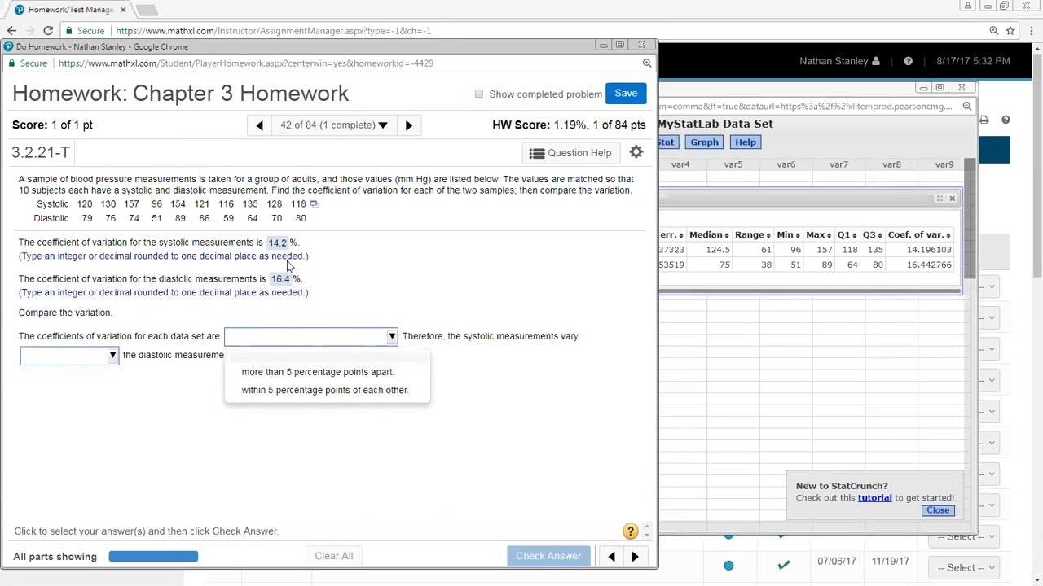
pyautogui.click(291, 394)
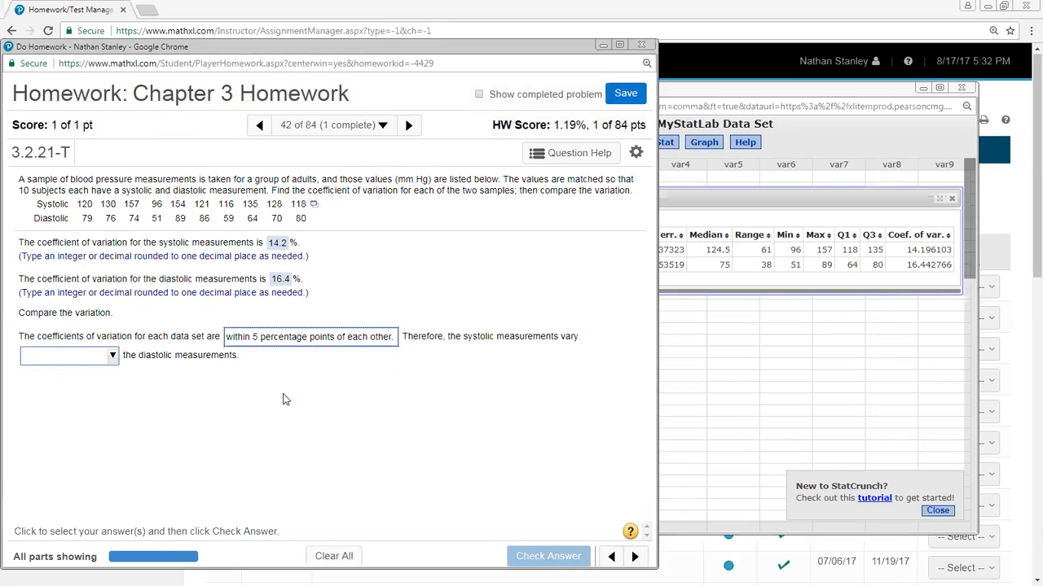
pyautogui.click(112, 356)
pyautogui.click(98, 429)
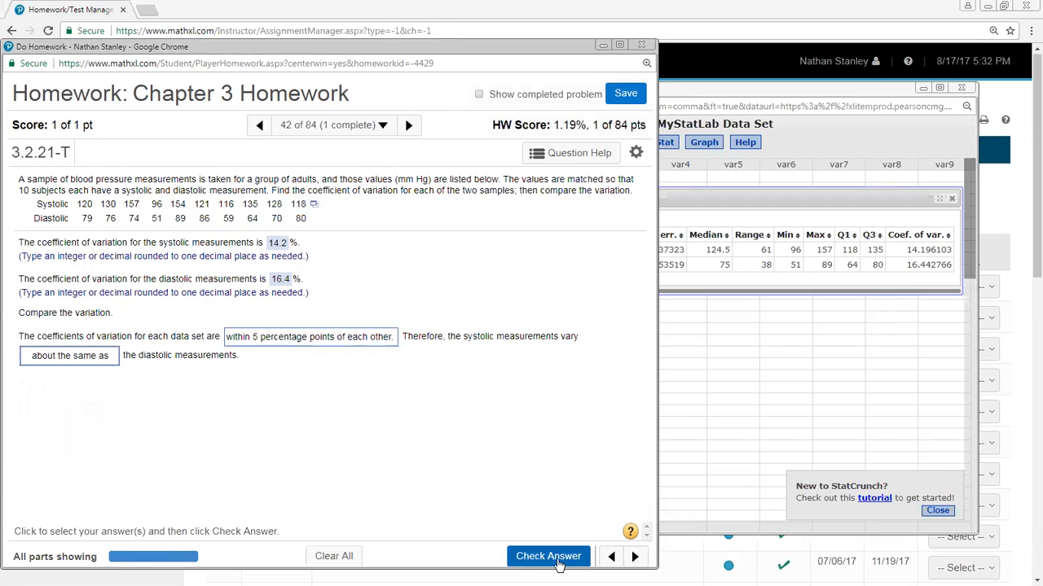
pyautogui.click(548, 557)
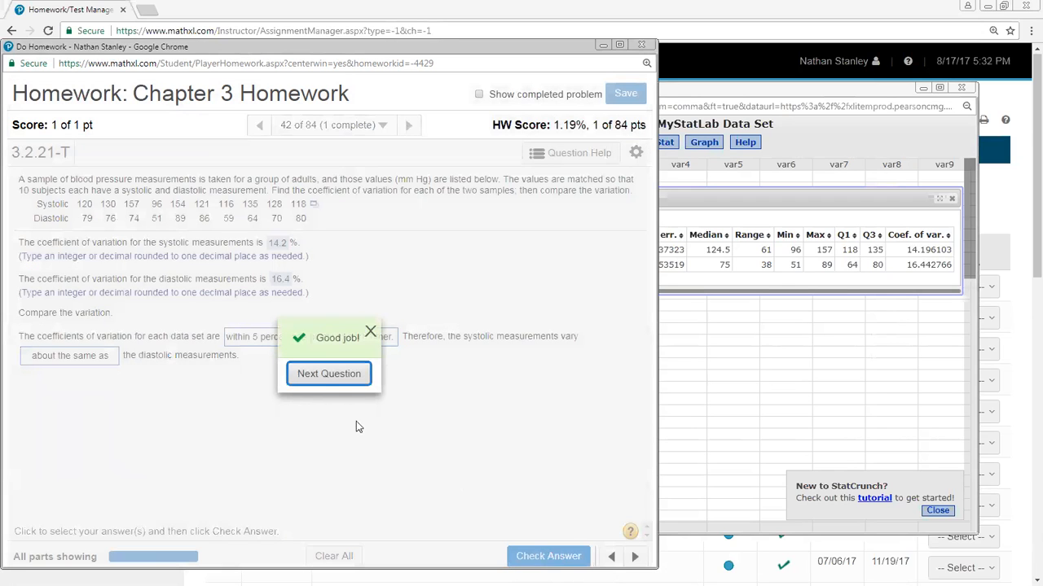
pyautogui.click(326, 370)
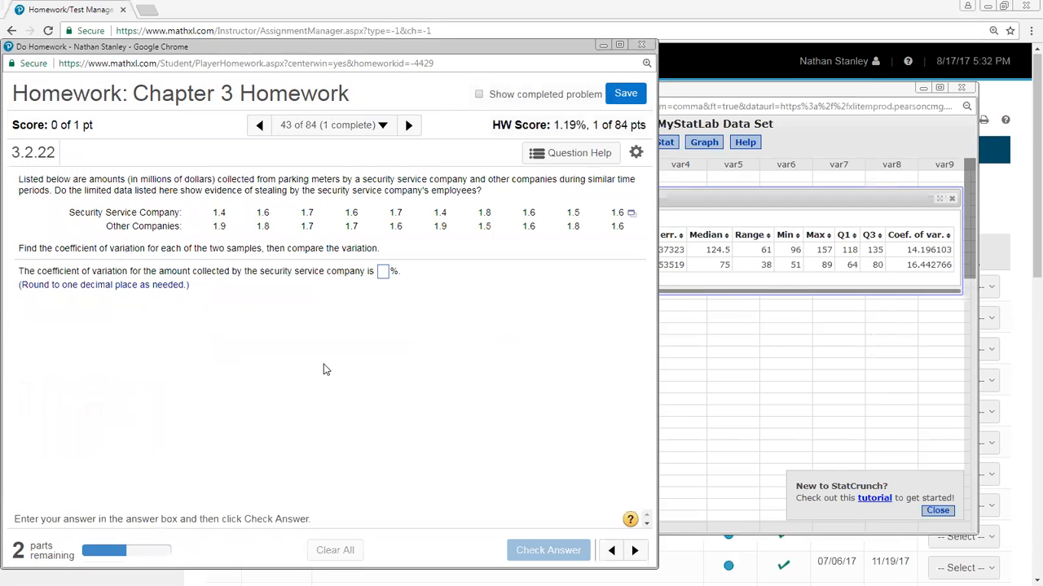